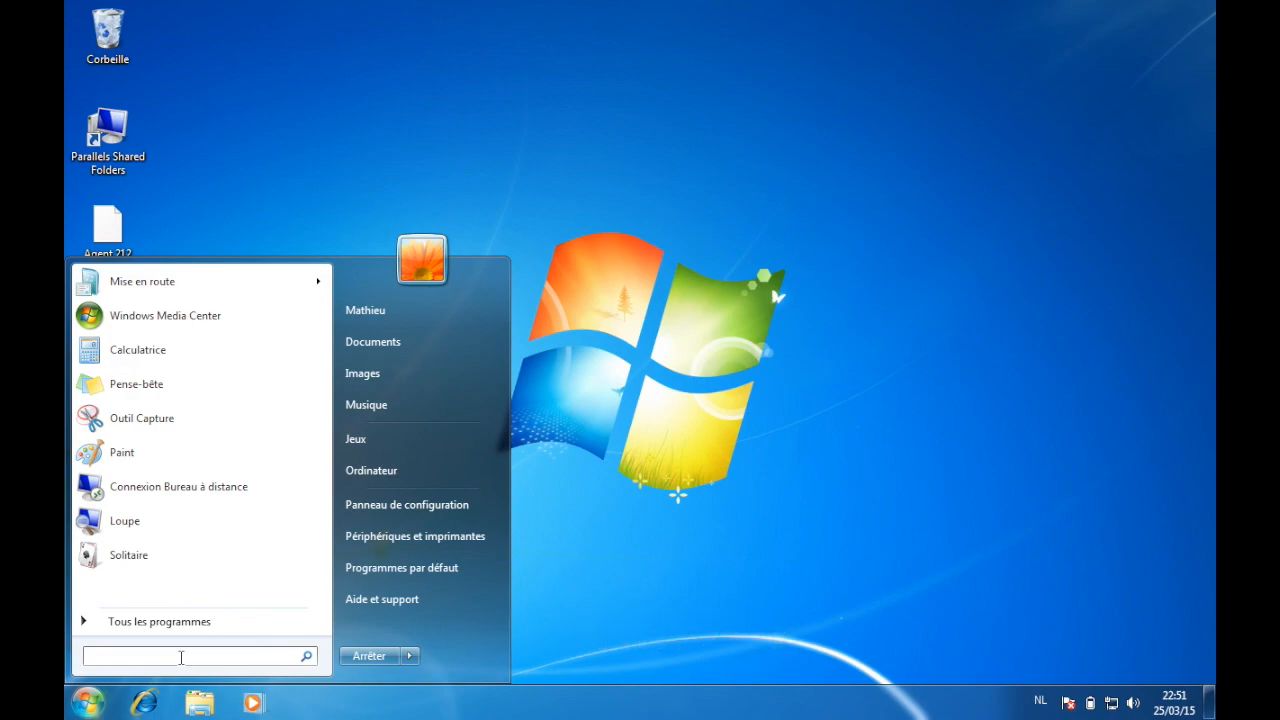
- Search for msconfig and open the System Configuration utility
{"action": "type", "text": "msco"}
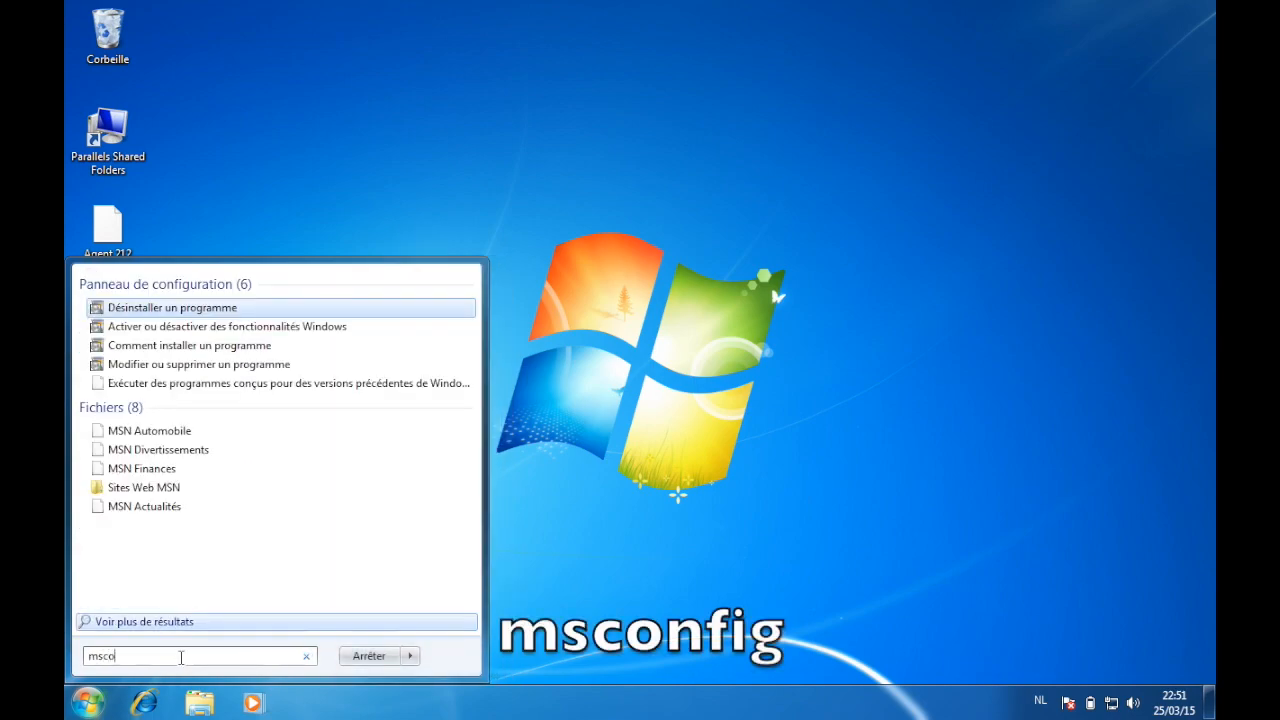
{"action": "type", "text": "nfig"}
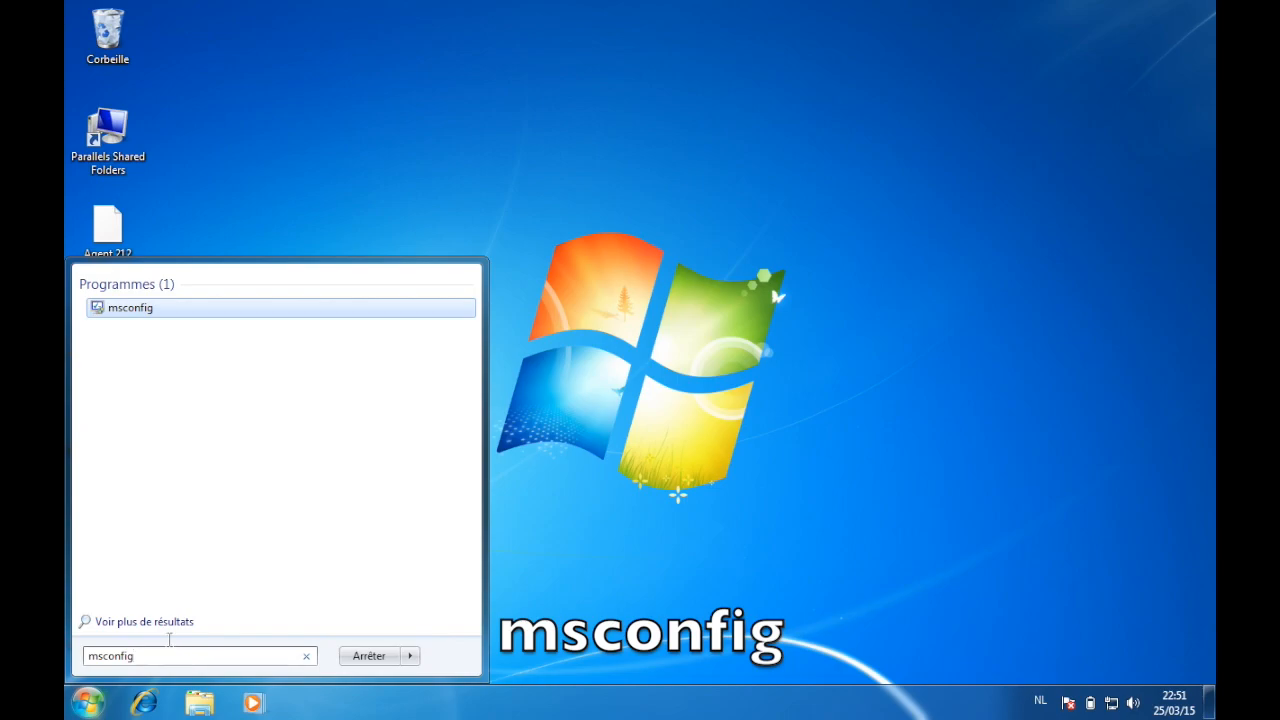
{"action": "left_click", "coordinate": [122, 309]}
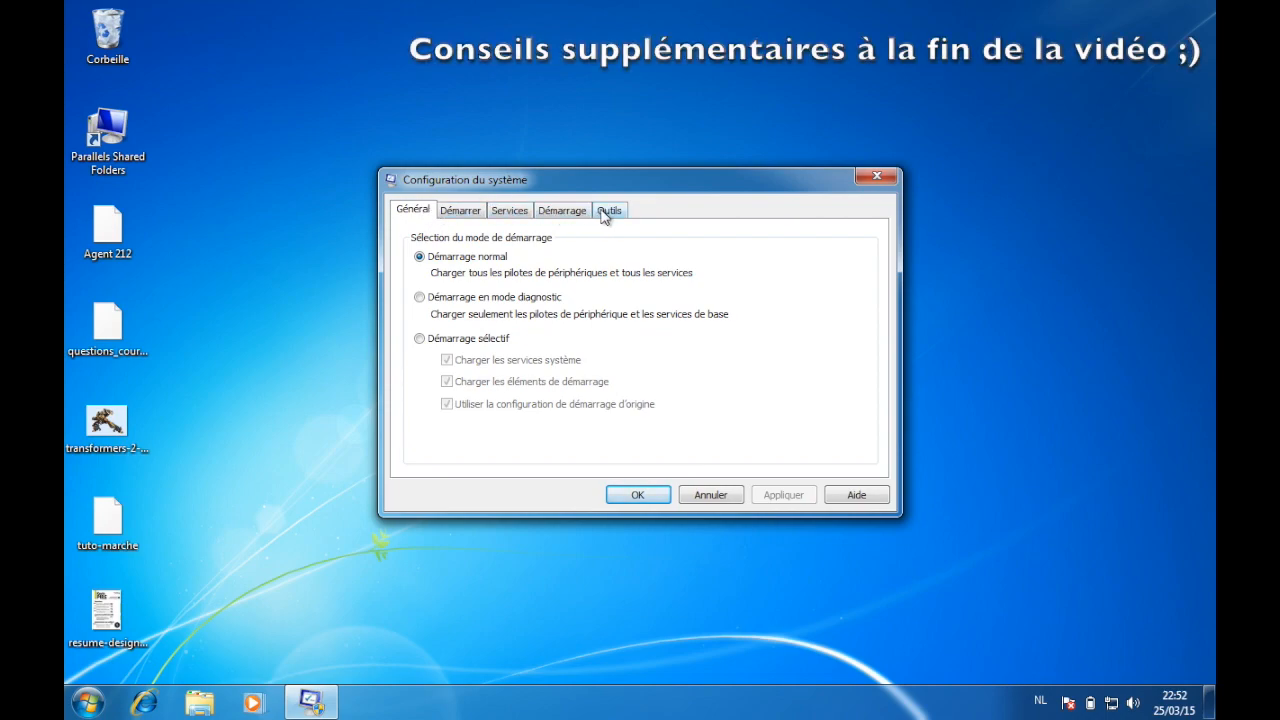
- In the advanced boot options for Windows 7, enable the number of processors setting and set it to 2
{"action": "left_click", "coordinate": [464, 216]}
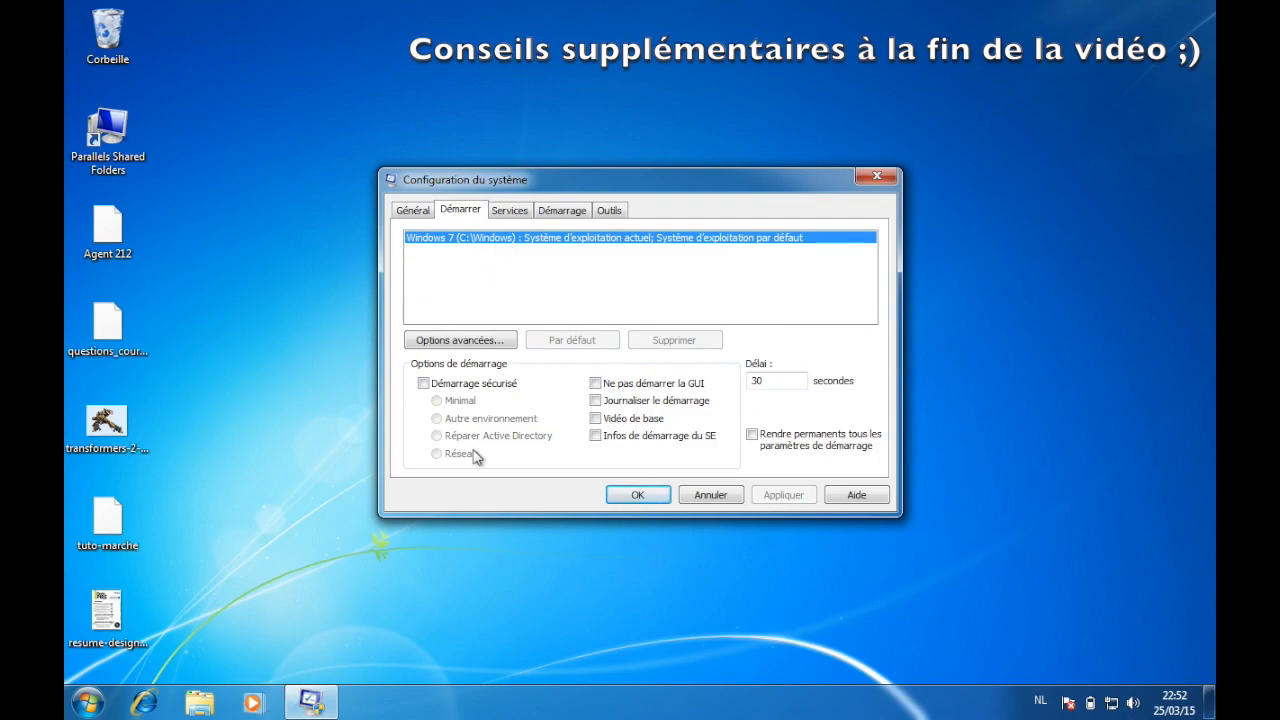
{"action": "left_click", "coordinate": [443, 342]}
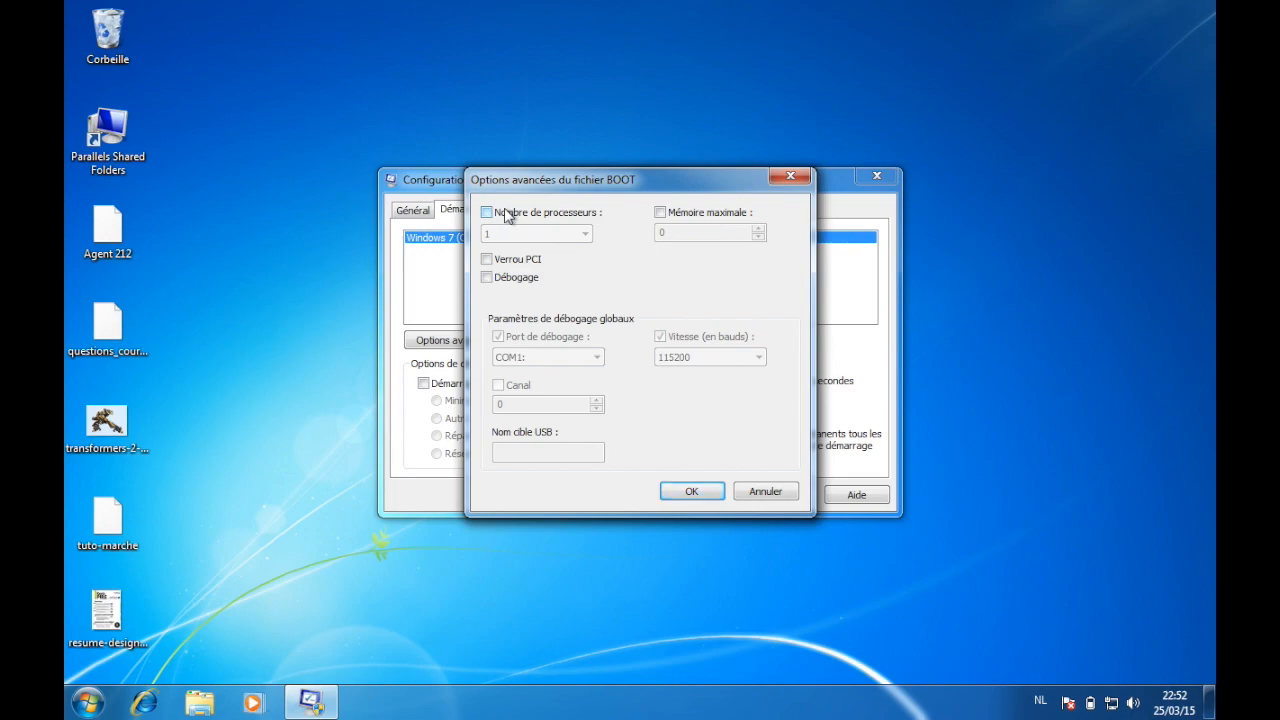
{"action": "left_click_drag", "start_coordinate": [491, 192], "coordinate": [639, 219]}
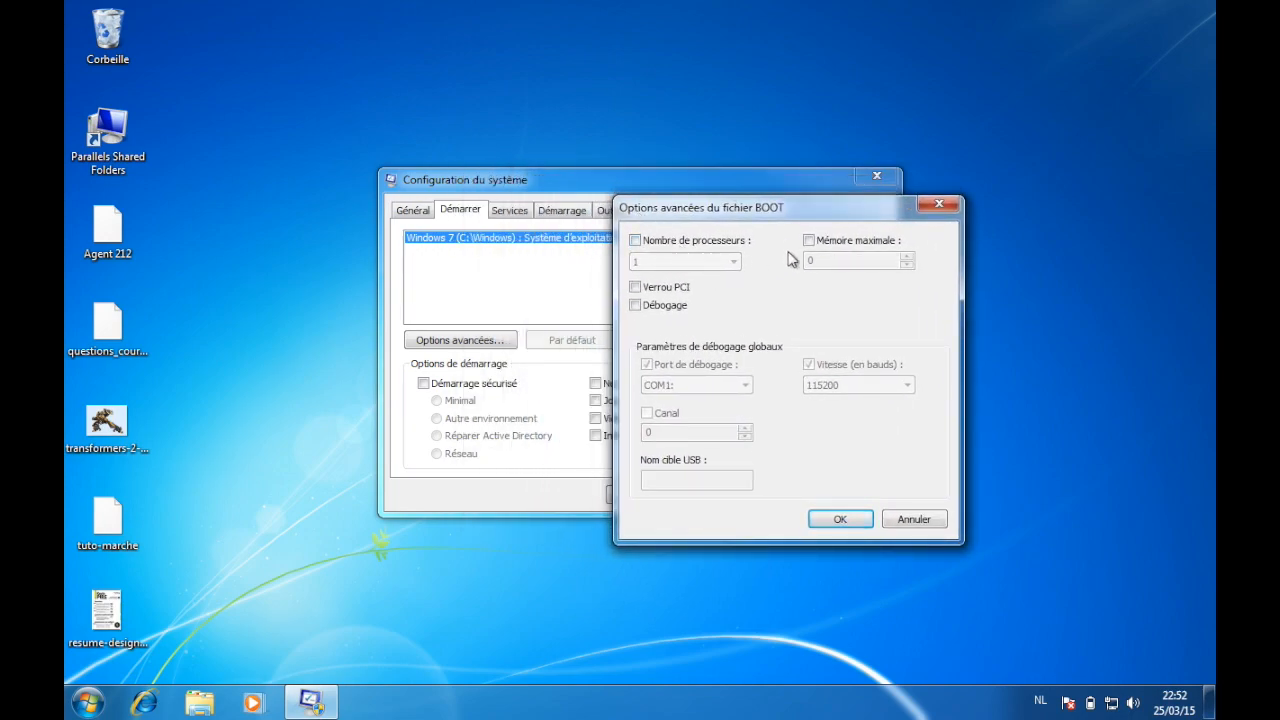
{"action": "left_click", "coordinate": [636, 242]}
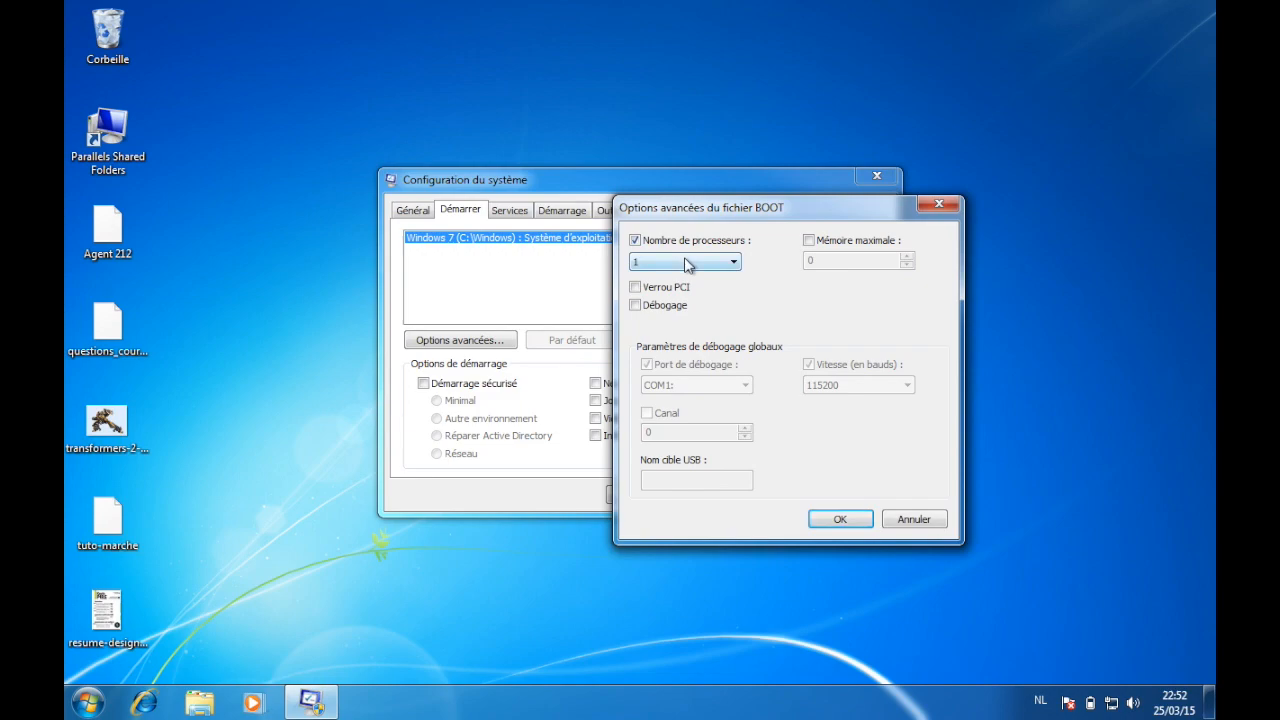
{"action": "left_click", "coordinate": [682, 263]}
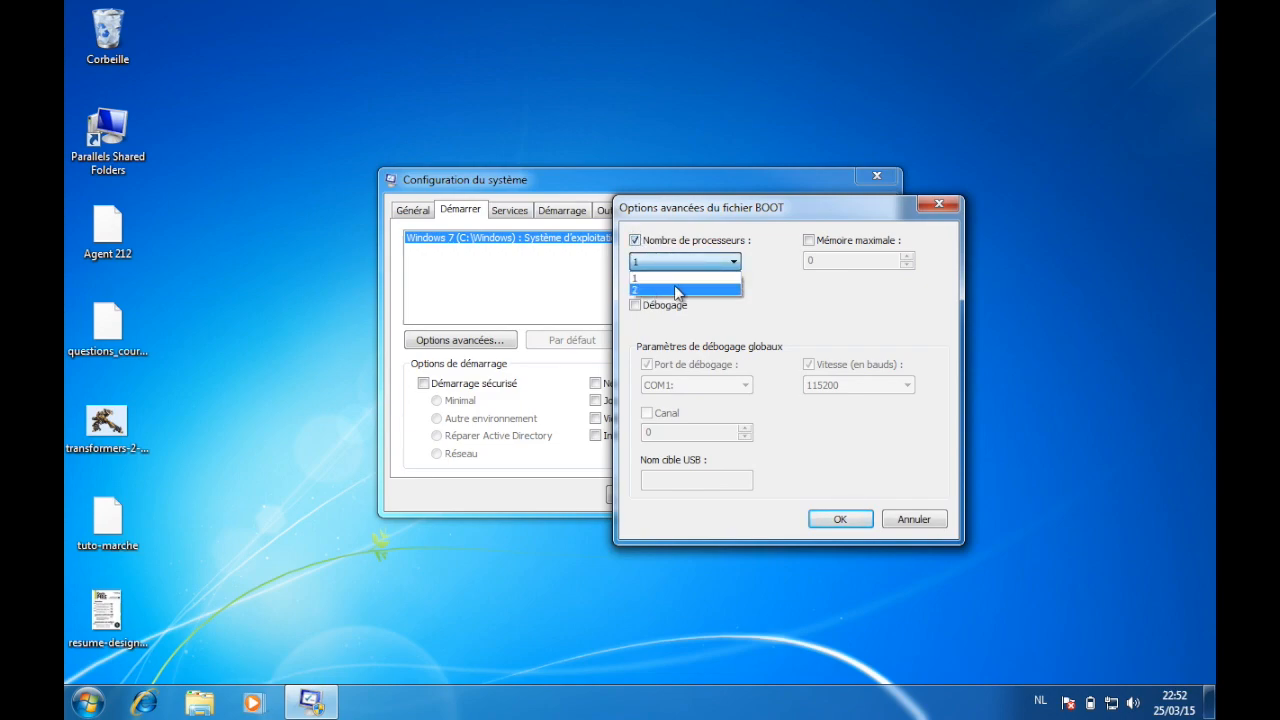
{"action": "left_click", "coordinate": [663, 290]}
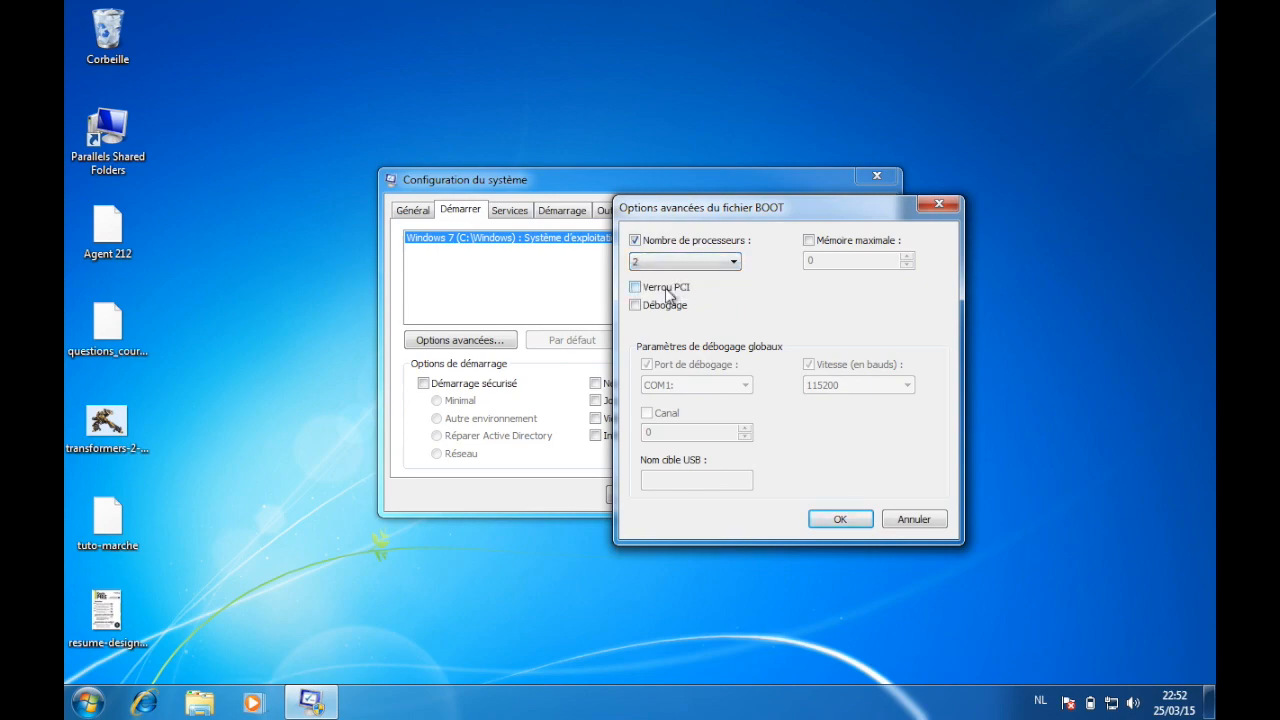
- Enable the maximum memory boot option at 1024, keep 2 processors selected, and confirm the advanced boot options
{"action": "left_click", "coordinate": [809, 240]}
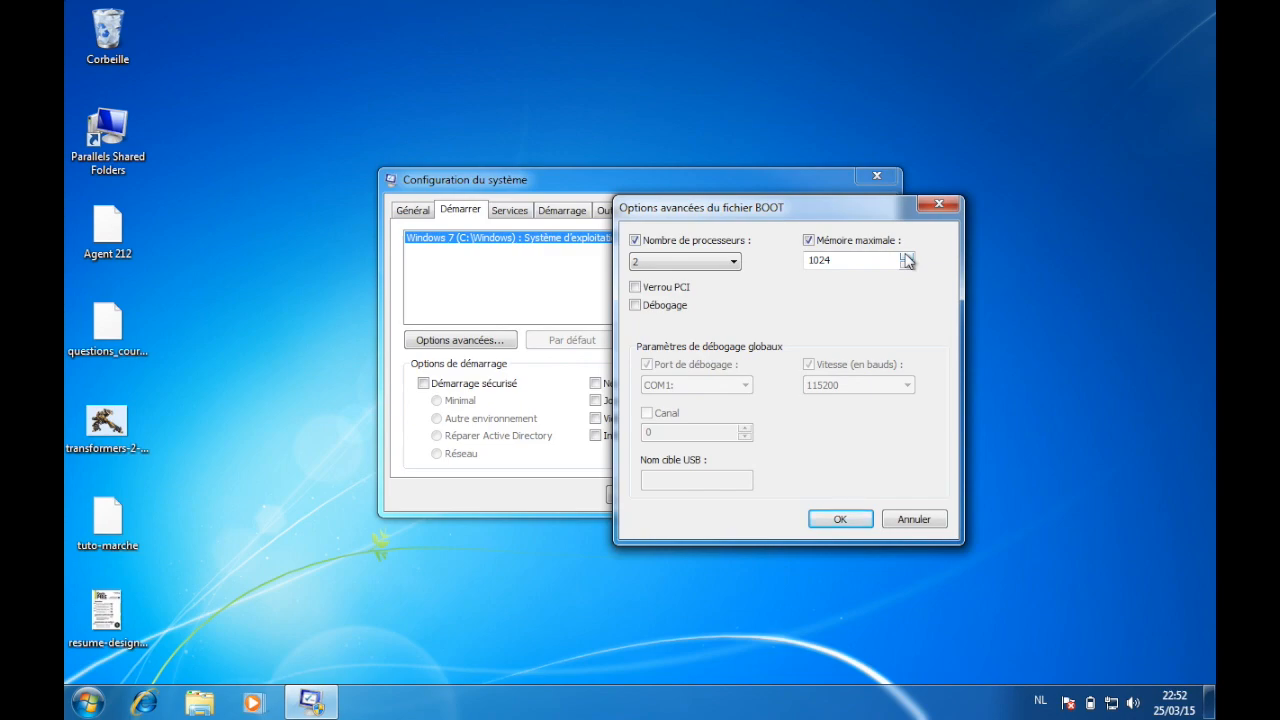
{"action": "left_click", "coordinate": [658, 262]}
{"action": "left_click", "coordinate": [667, 288]}
{"action": "left_click", "coordinate": [907, 256]}
{"action": "left_click", "coordinate": [855, 515]}
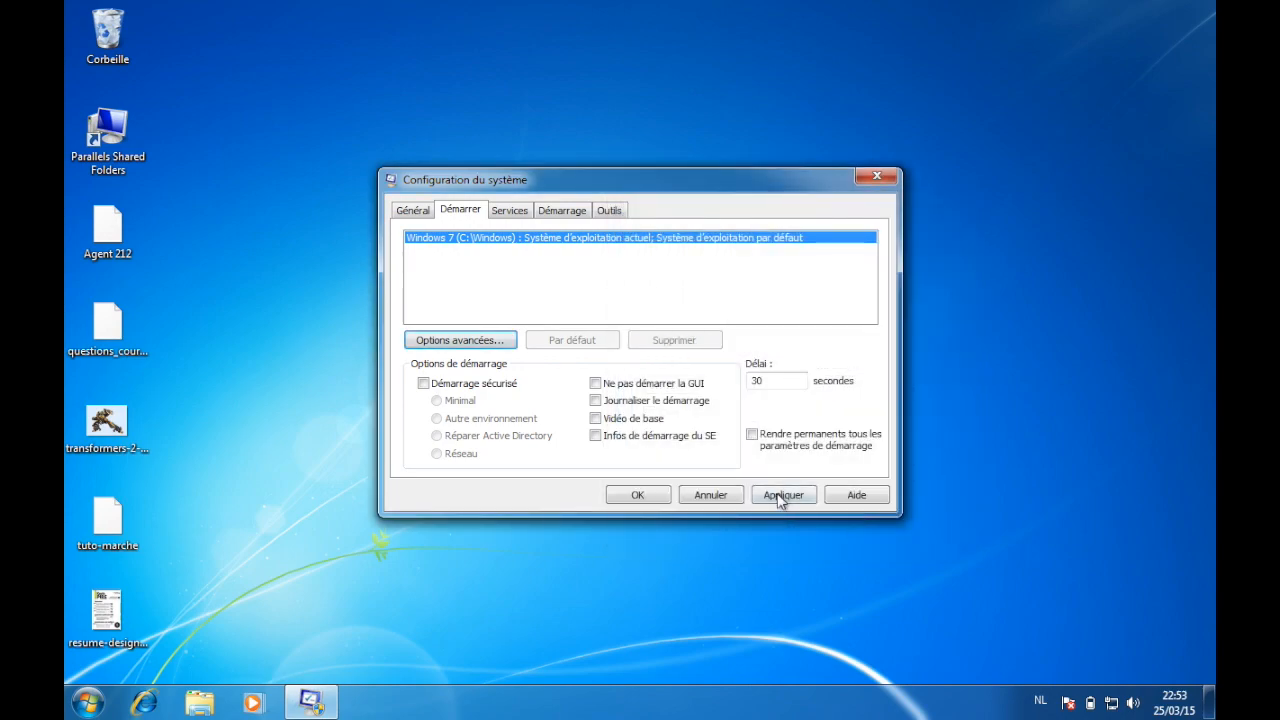
- Sort the Windows services by manufacturer and examine which ones come from Parallels rather than Microsoft
{"action": "left_click", "coordinate": [520, 213]}
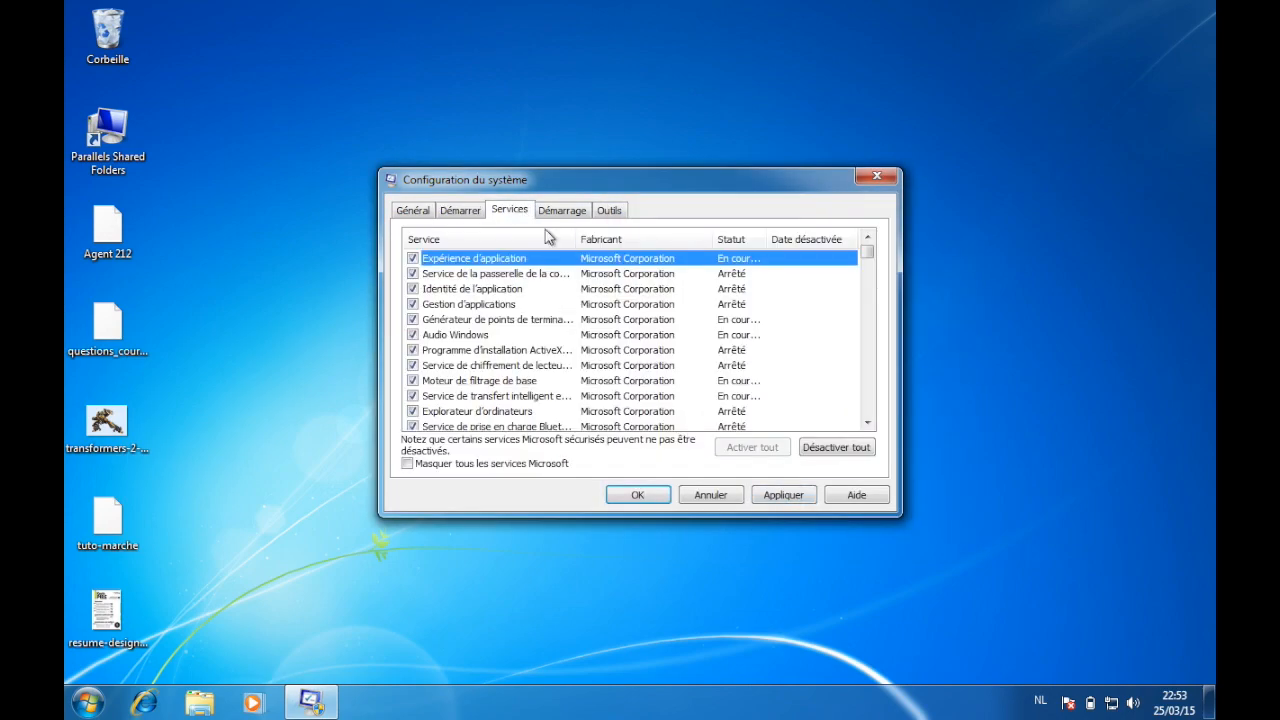
{"action": "left_click_drag", "start_coordinate": [545, 189], "coordinate": [514, 275]}
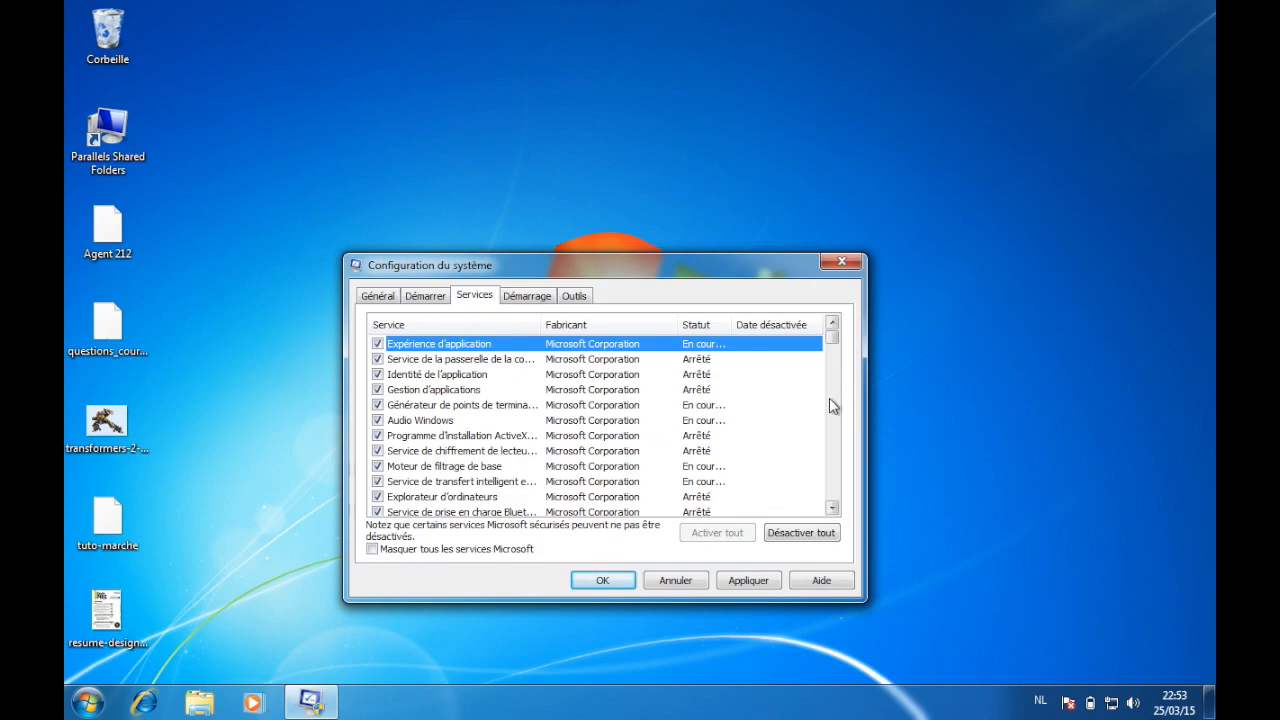
{"action": "mouse_move", "coordinate": [833, 343]}
{"action": "left_mouse_down"}
{"action": "mouse_move", "coordinate": [835, 515]}
{"action": "mouse_move", "coordinate": [833, 338]}
{"action": "left_mouse_up"}
{"action": "scroll", "coordinate": [516, 371], "scroll_direction": "down", "scroll_amount": 1}
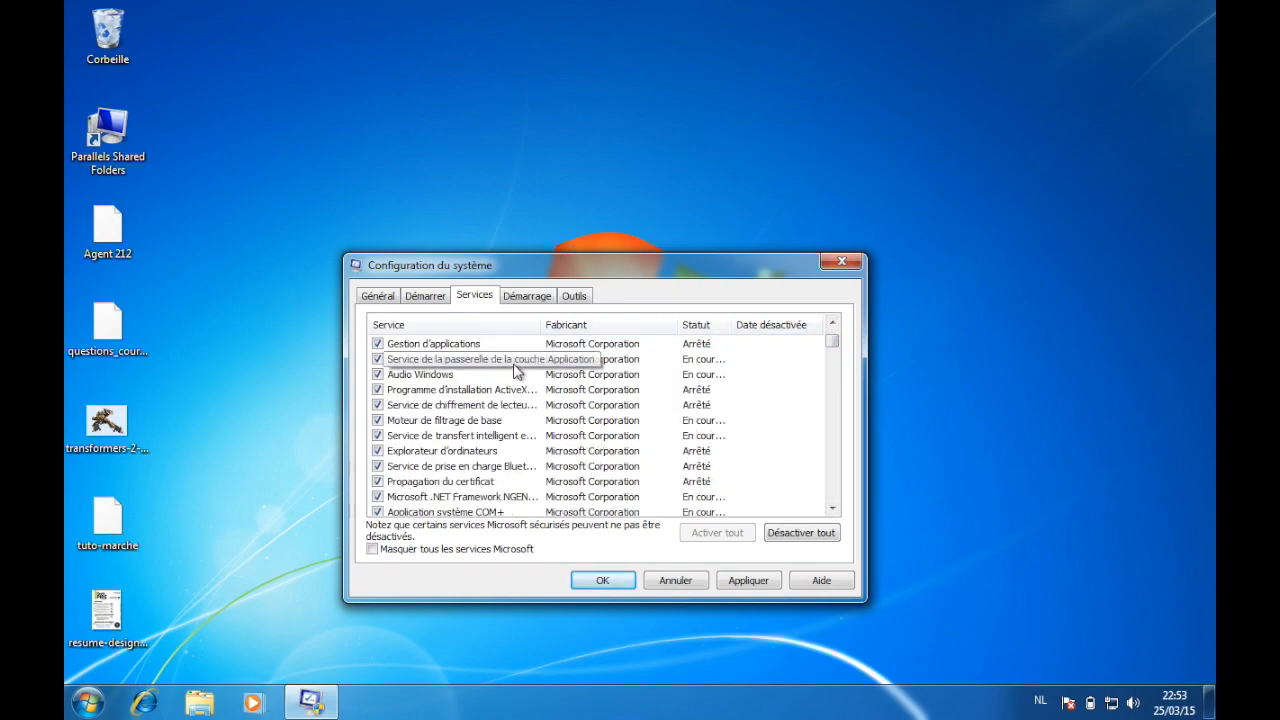
{"action": "left_click", "coordinate": [630, 326]}
{"action": "left_click", "coordinate": [838, 488]}
{"action": "left_click_drag", "start_coordinate": [835, 483], "coordinate": [829, 316]}
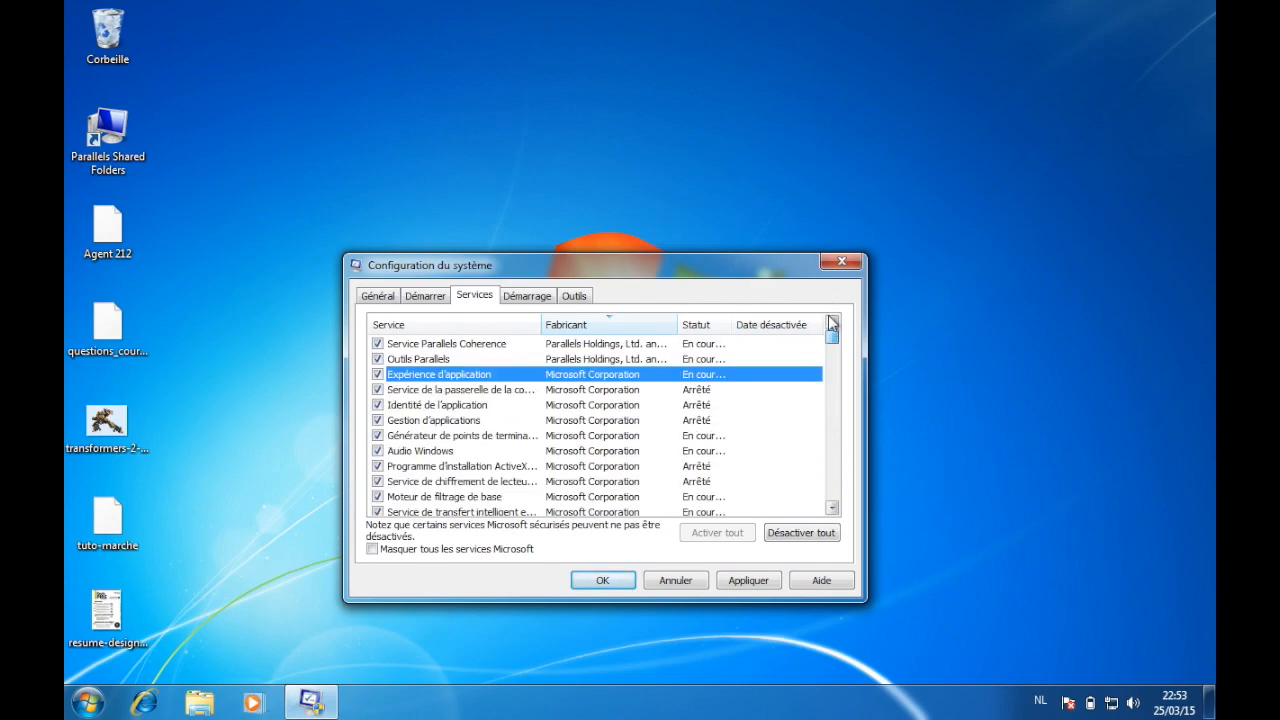
{"action": "left_click", "coordinate": [449, 362]}
{"action": "left_click", "coordinate": [472, 349]}
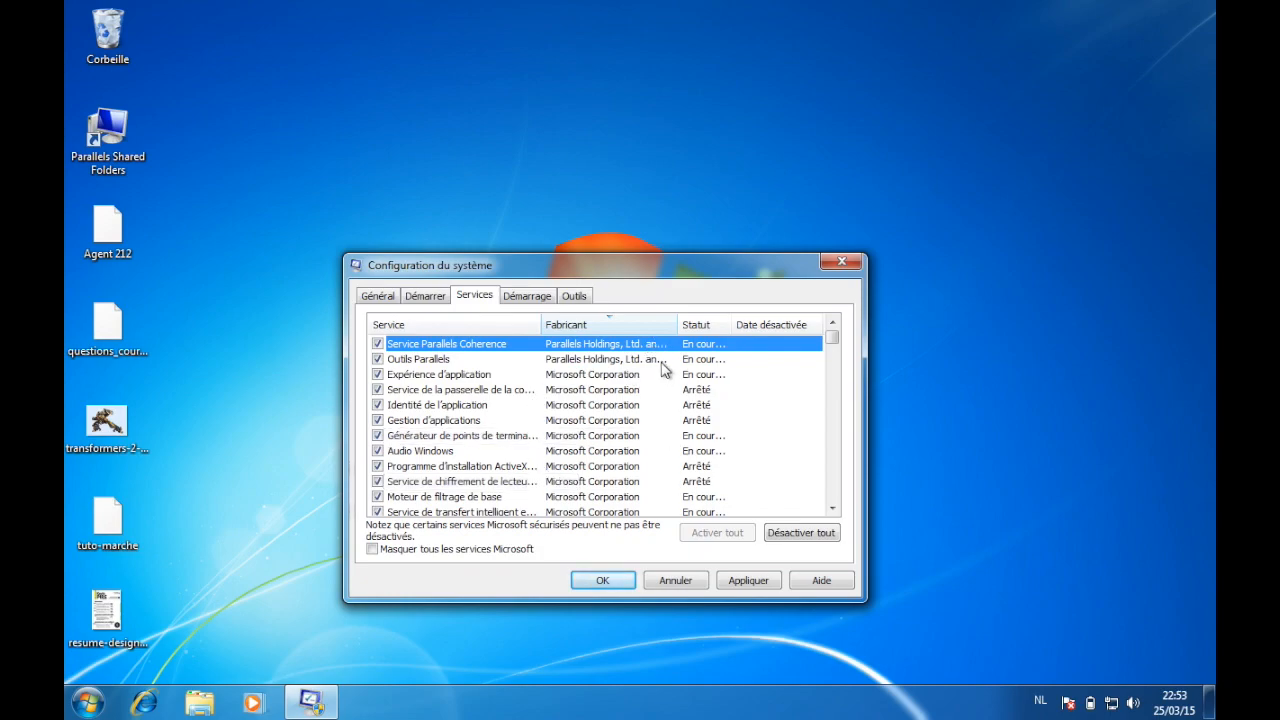
{"action": "scroll", "coordinate": [598, 364], "scroll_direction": "down", "scroll_amount": 1}
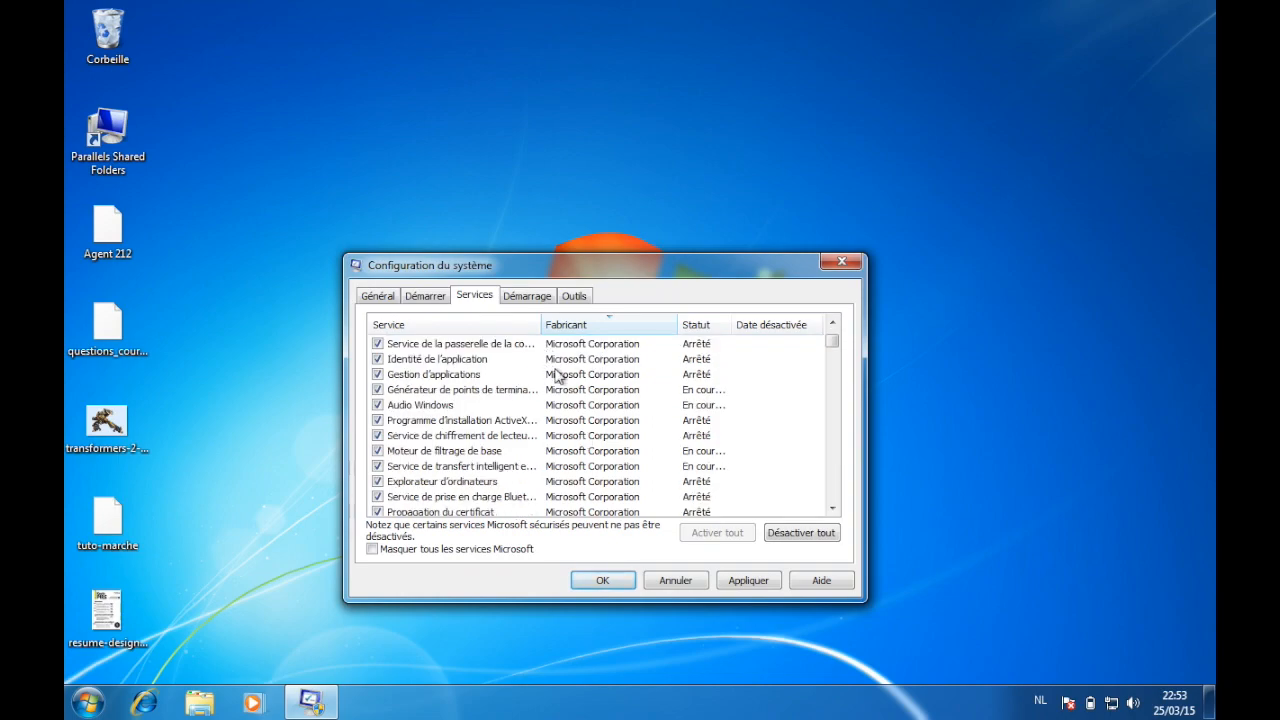
- Review the startup items, the tools list, the services and the general startup mode settings
{"action": "left_click", "coordinate": [517, 300]}
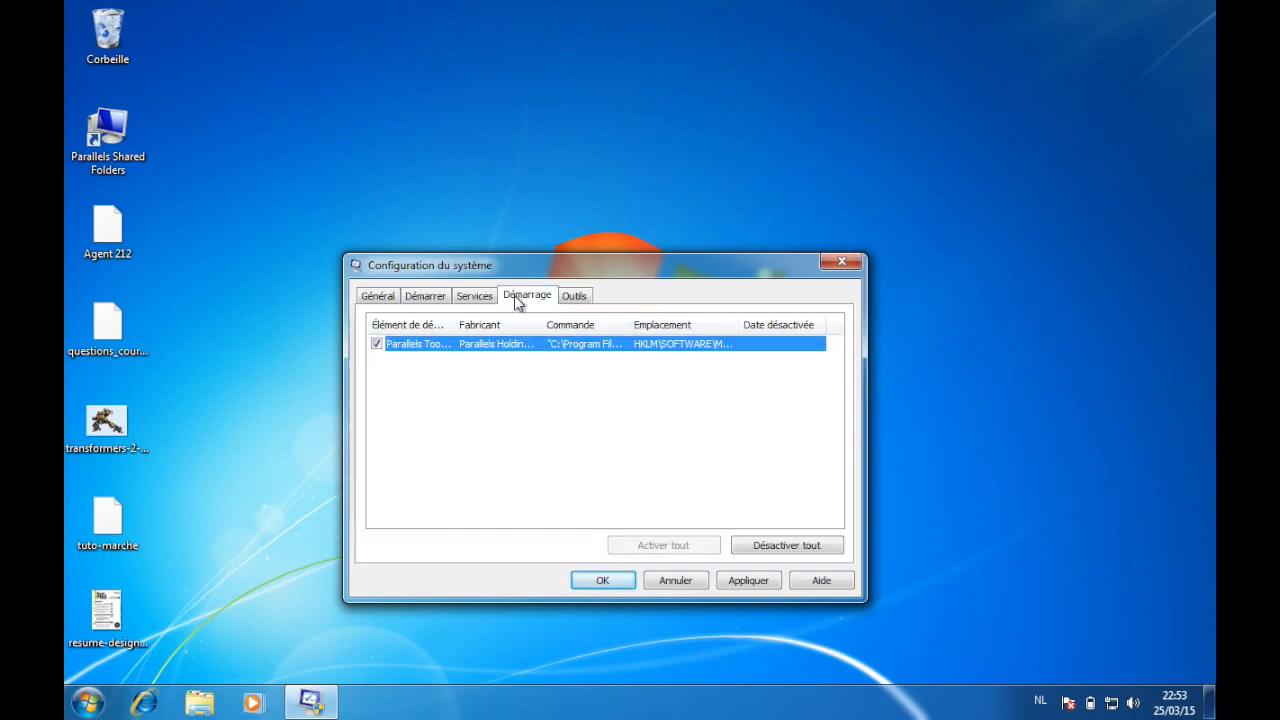
{"action": "left_click", "coordinate": [574, 298]}
{"action": "left_click", "coordinate": [378, 297]}
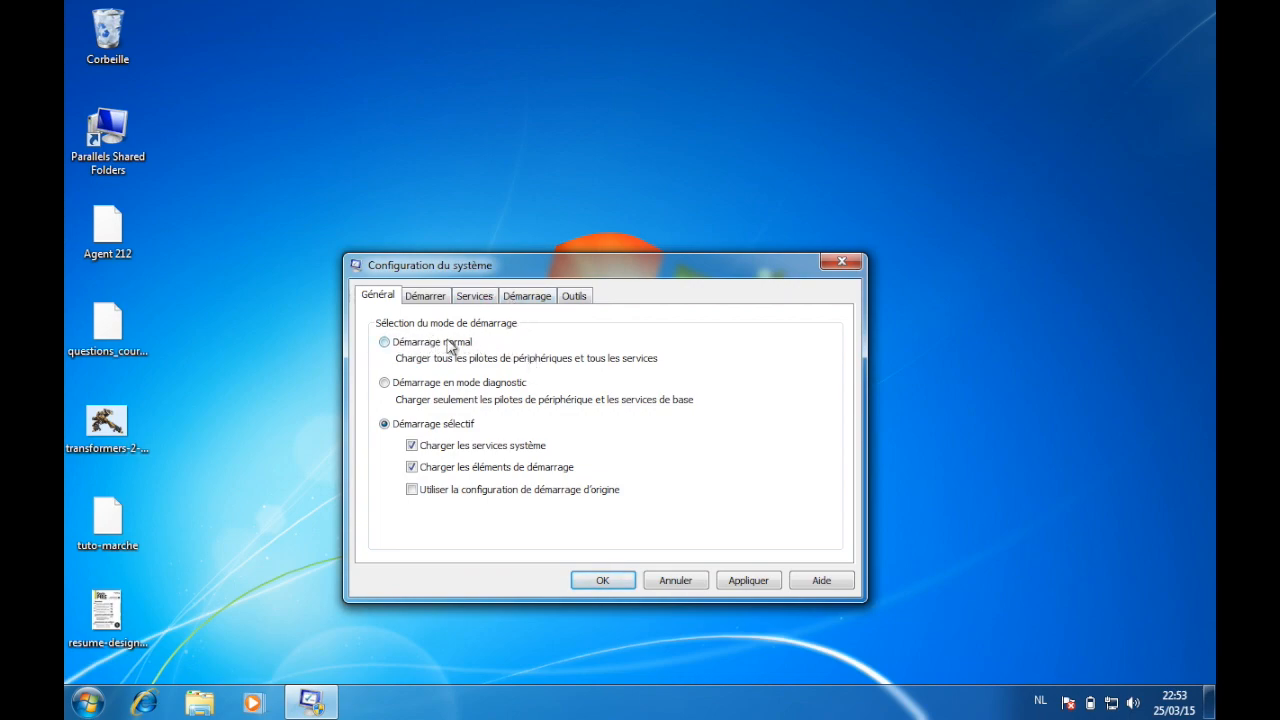
{"action": "left_click", "coordinate": [486, 296]}
{"action": "left_click", "coordinate": [381, 300]}
{"action": "left_click", "coordinate": [524, 297]}
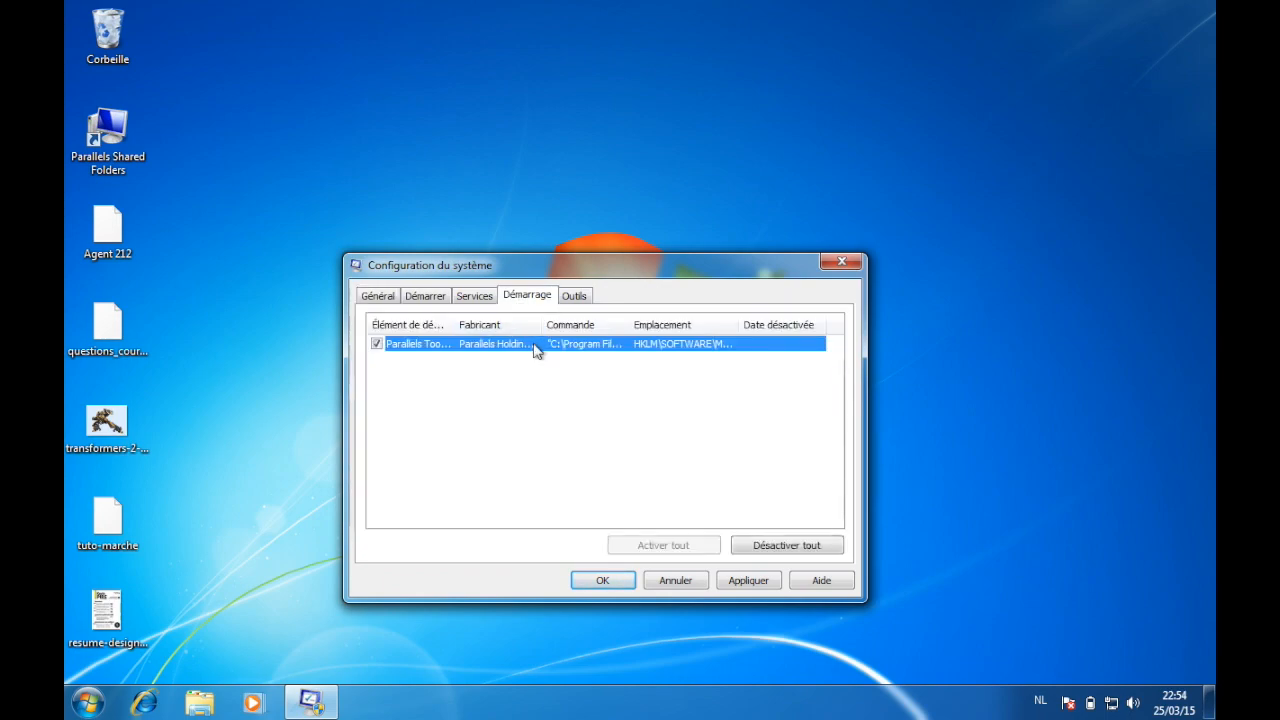
- Apply the system configuration with selective startup, loading system services and startup items, and close the configuration window
{"action": "left_click", "coordinate": [390, 296]}
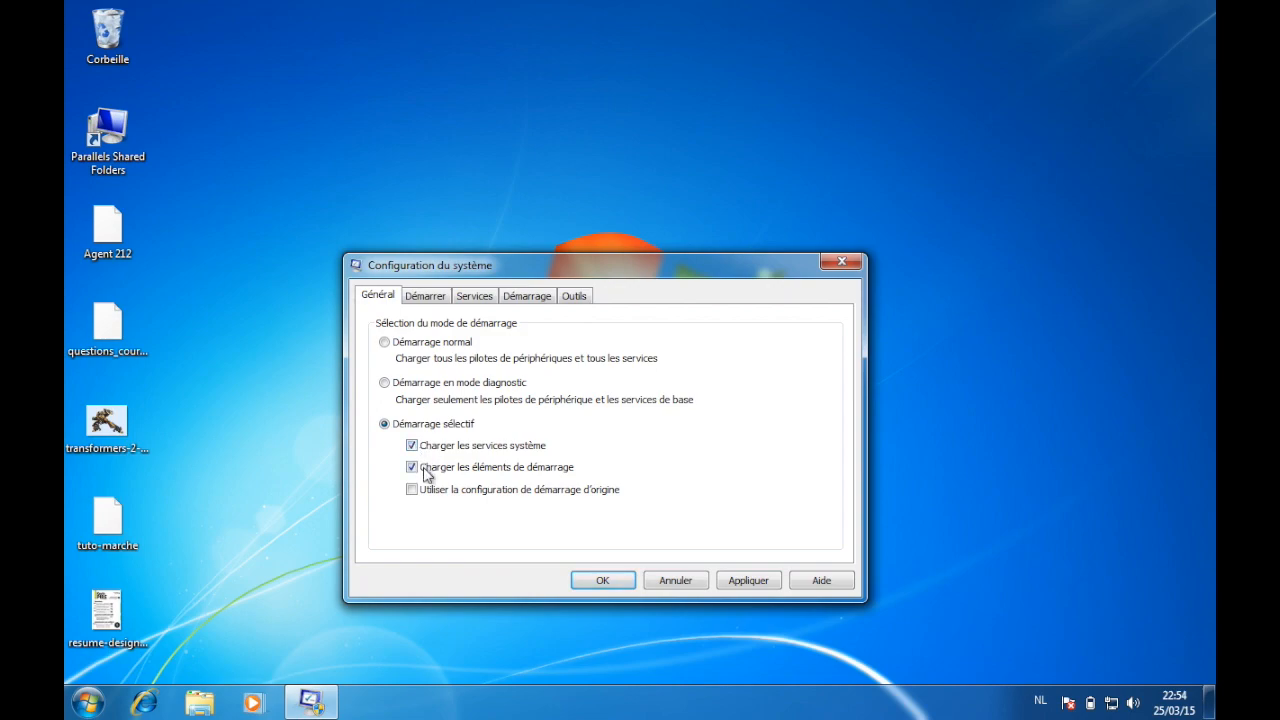
{"action": "left_click", "coordinate": [752, 581]}
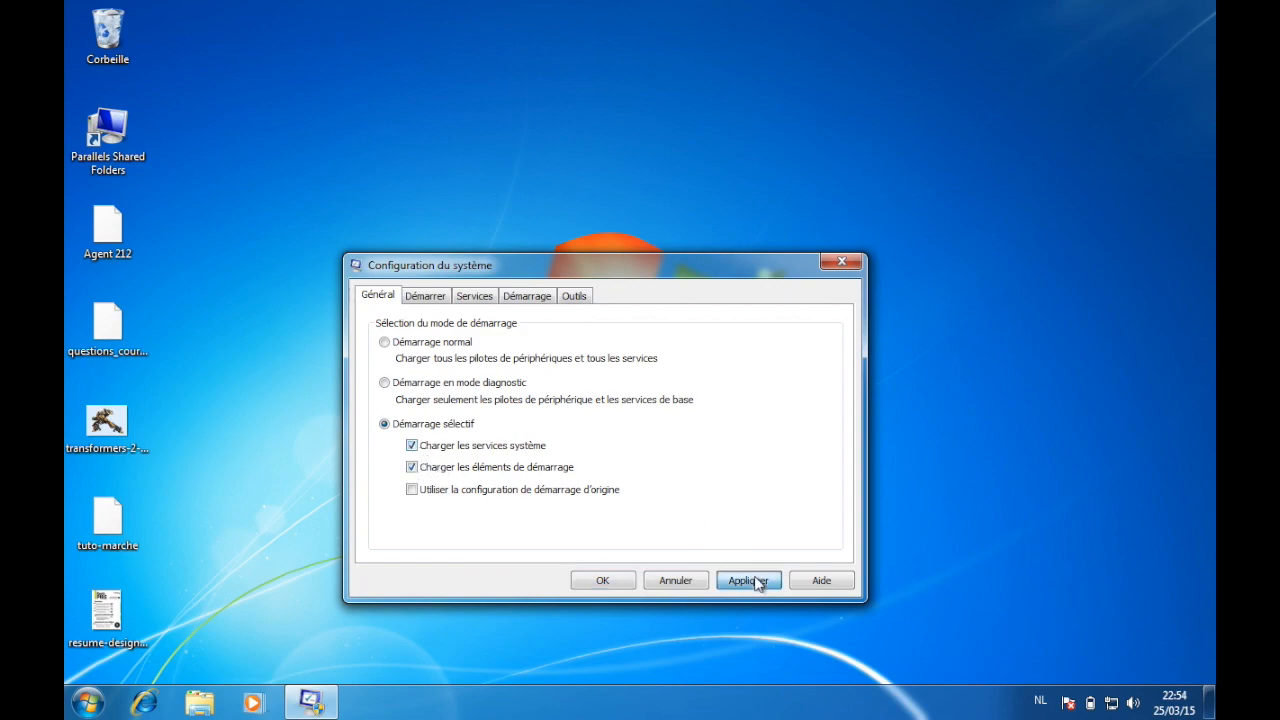
{"action": "left_click", "coordinate": [601, 581]}
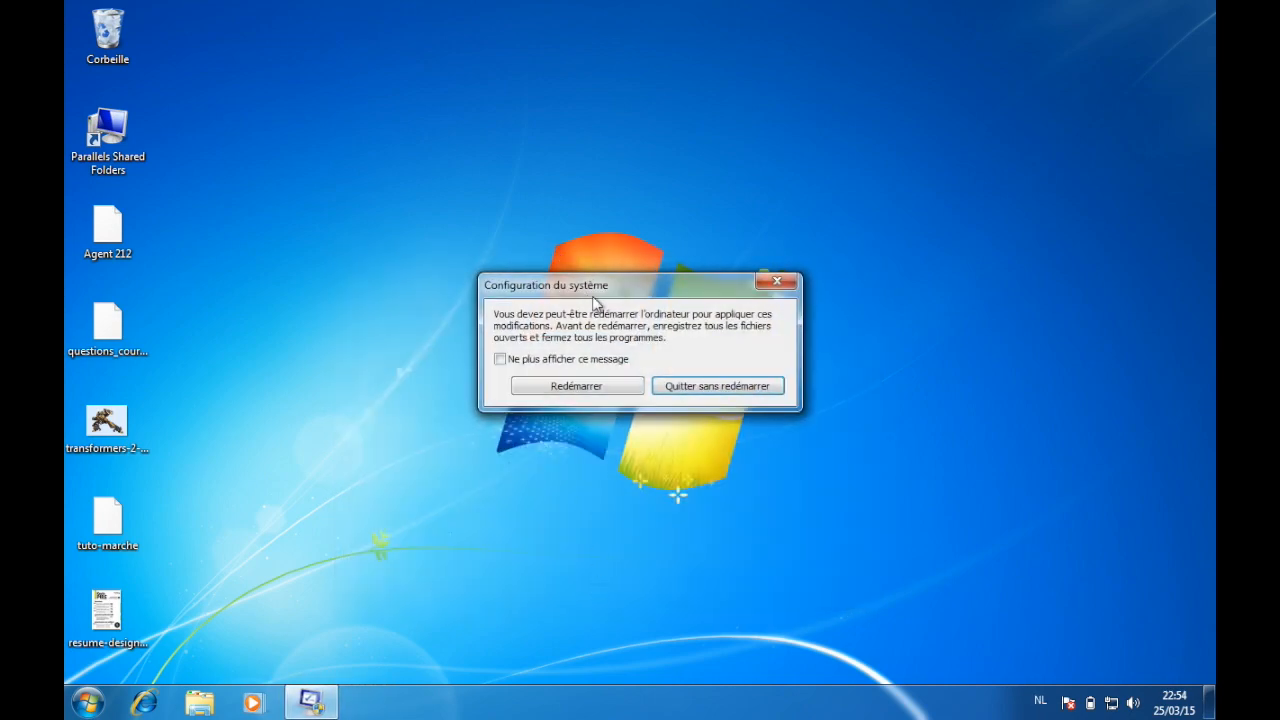